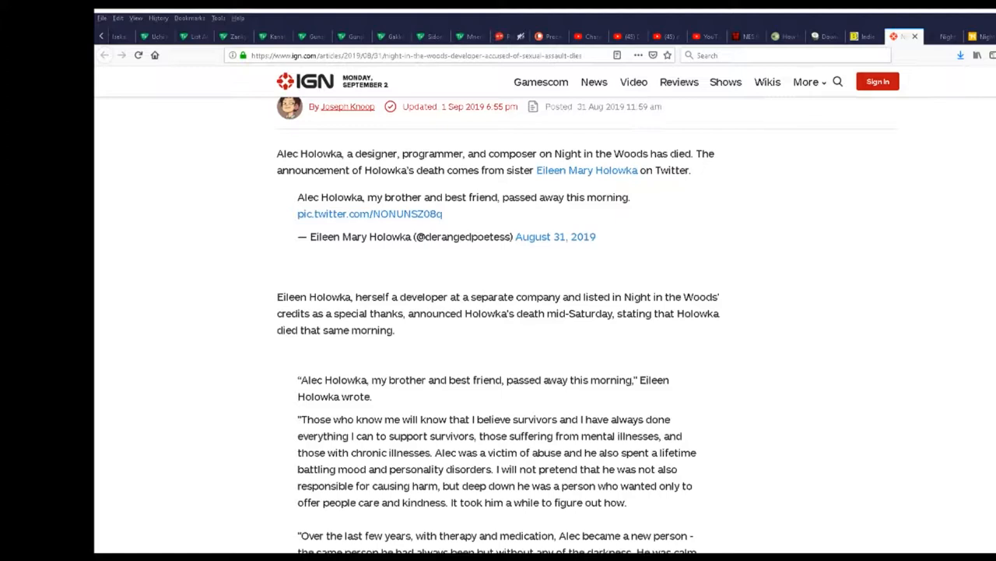
{"action": "scroll", "coordinate": [499, 327], "scroll_direction": "down", "scroll_amount": 5}
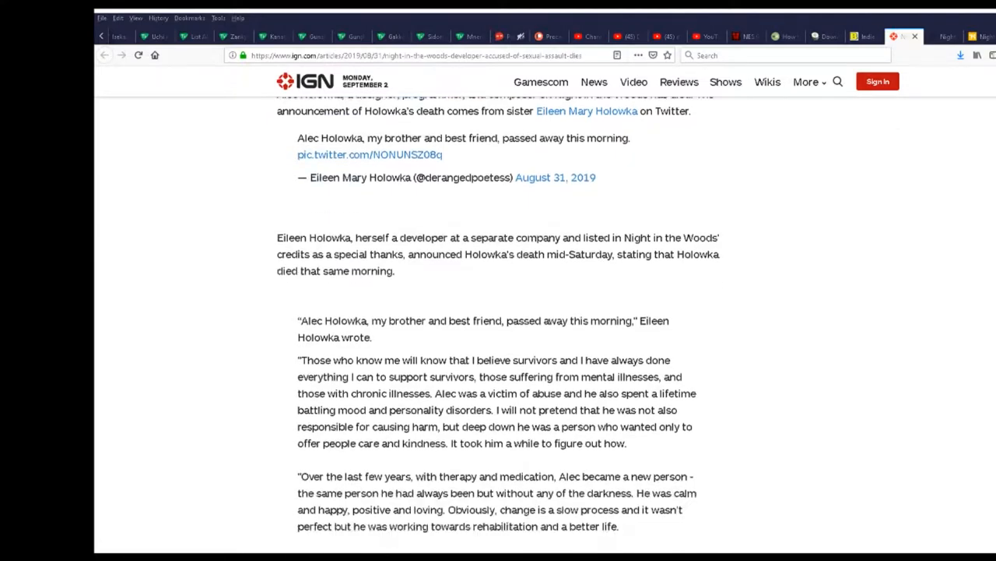
{"action": "scroll", "coordinate": [499, 327], "scroll_direction": "up", "scroll_amount": 3}
{"action": "scroll", "coordinate": [498, 327], "scroll_direction": "up", "scroll_amount": 3}
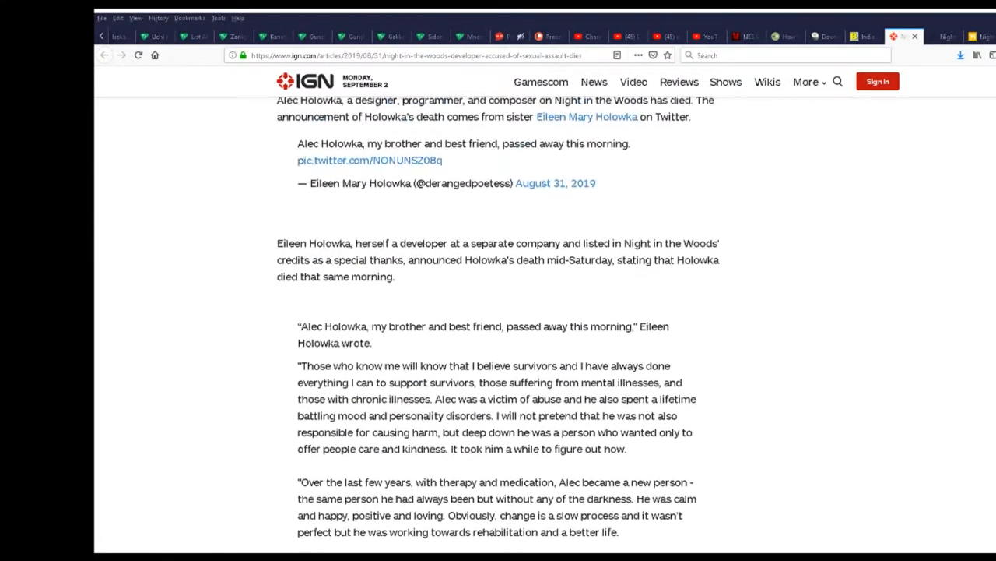
{"action": "scroll", "coordinate": [498, 327], "scroll_direction": "down", "scroll_amount": 3}
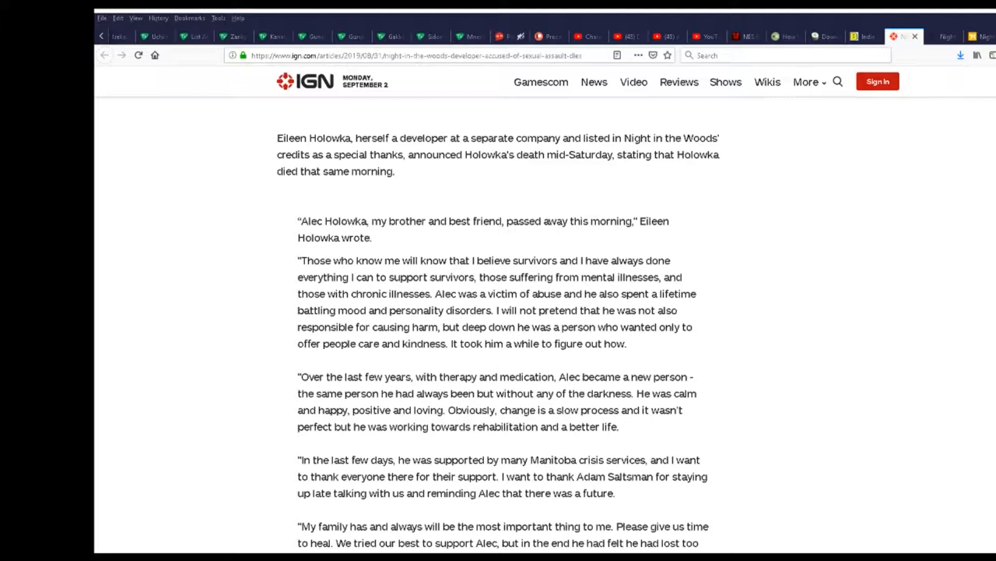
{"action": "scroll", "coordinate": [498, 327], "scroll_direction": "down", "scroll_amount": 1}
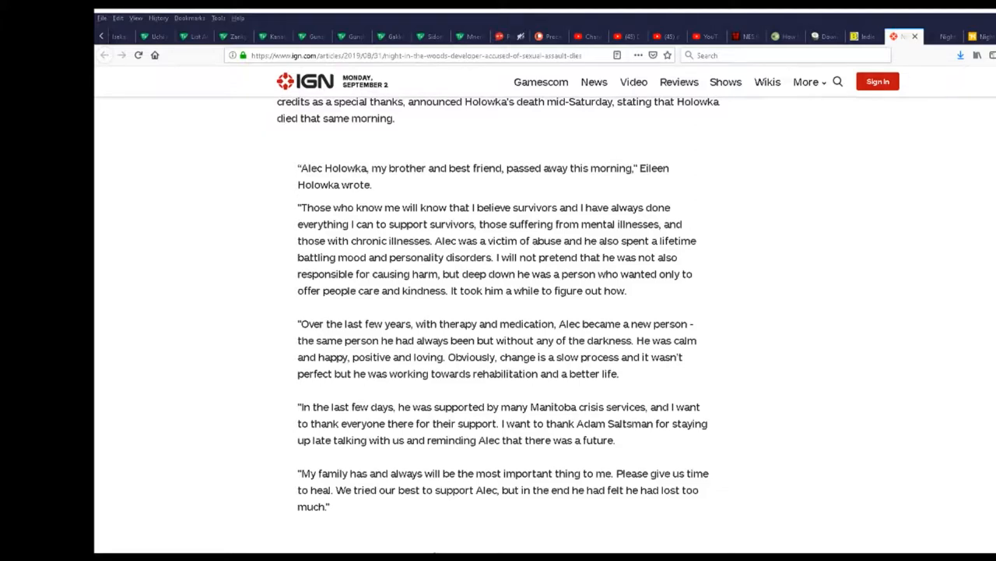
{"action": "scroll", "coordinate": [498, 312], "scroll_direction": "down", "scroll_amount": 1}
{"action": "scroll", "coordinate": [498, 312], "scroll_direction": "up", "scroll_amount": 1}
{"action": "scroll", "coordinate": [499, 322], "scroll_direction": "down", "scroll_amount": 1}
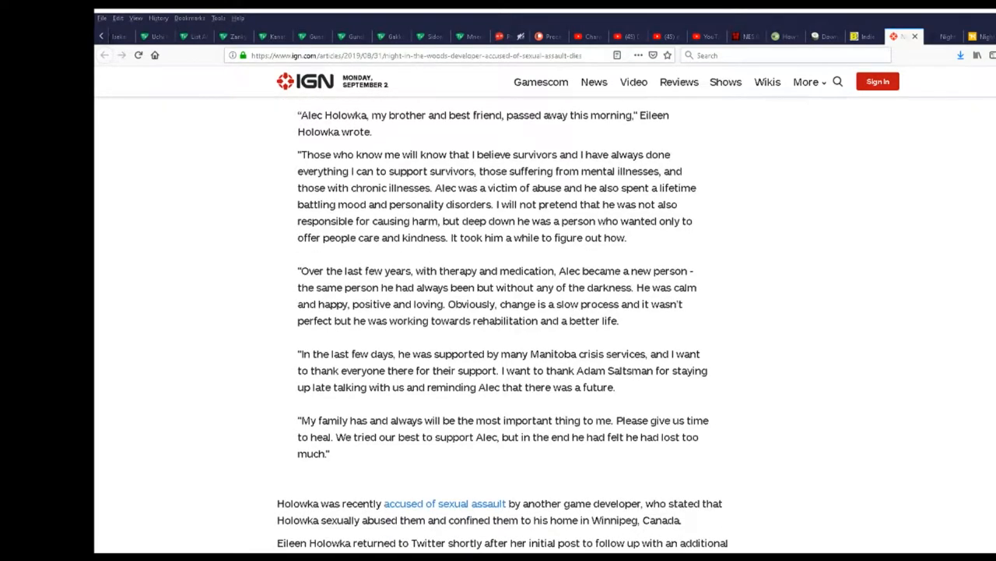
{"action": "scroll", "coordinate": [498, 323], "scroll_direction": "down", "scroll_amount": 2}
{"action": "scroll", "coordinate": [499, 322], "scroll_direction": "down", "scroll_amount": 1}
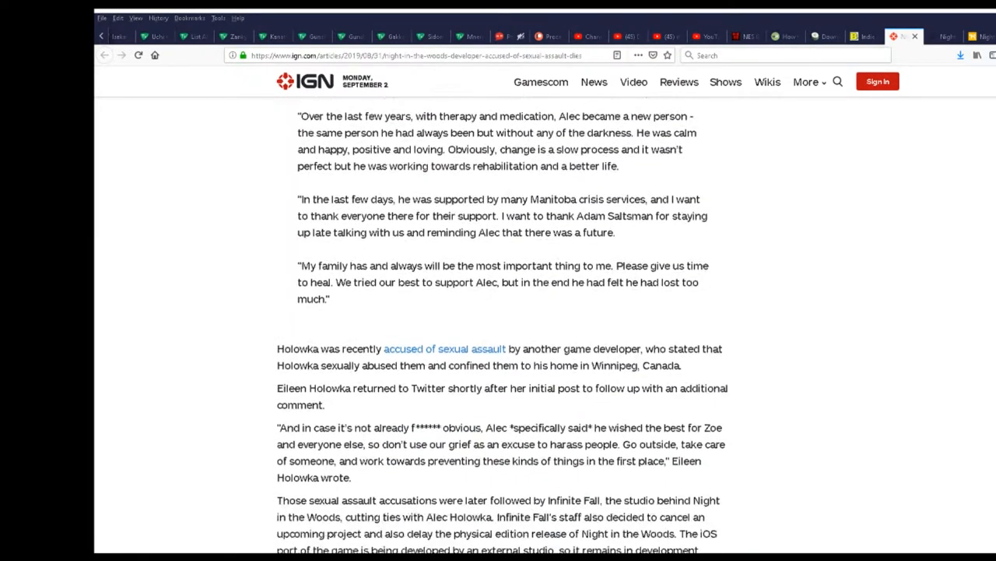
{"action": "scroll", "coordinate": [498, 322], "scroll_direction": "down", "scroll_amount": 3}
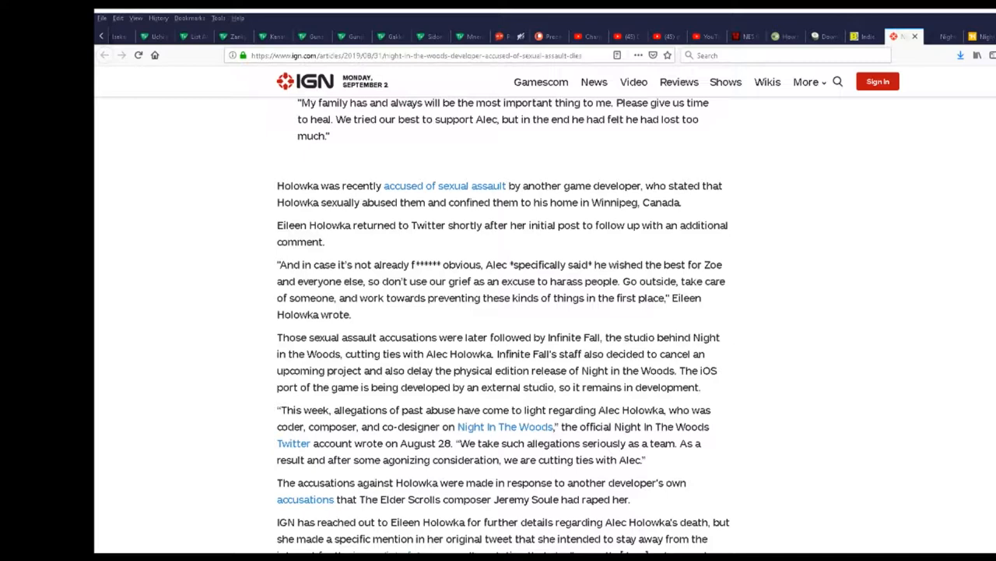
Step: Read the sister's statement down to the abuse allegations and Infinite Fall cutting ties
{"action": "key", "text": "alt"}
{"action": "scroll", "coordinate": [503, 325], "scroll_direction": "down", "scroll_amount": 1}
{"action": "scroll", "coordinate": [503, 325], "scroll_direction": "down", "scroll_amount": 2}
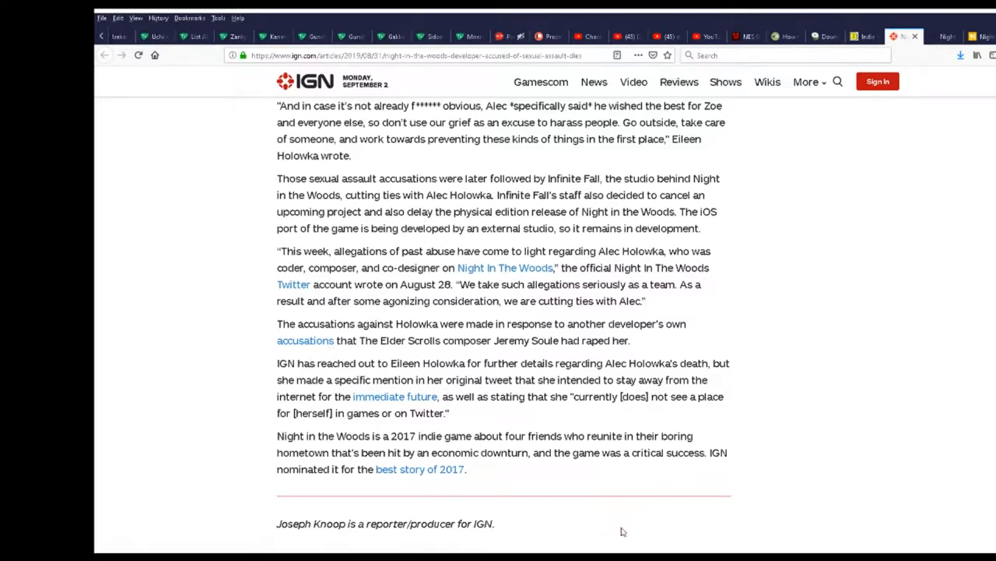
Step: Open the related IGN story on Infinite Fall cutting ties in a new tab
{"action": "middle_click", "coordinate": [305, 340]}
Step: Switch to the cutting-ties story and open Quinn's linked Twitter messages in a new tab
{"action": "left_click", "coordinate": [944, 39]}
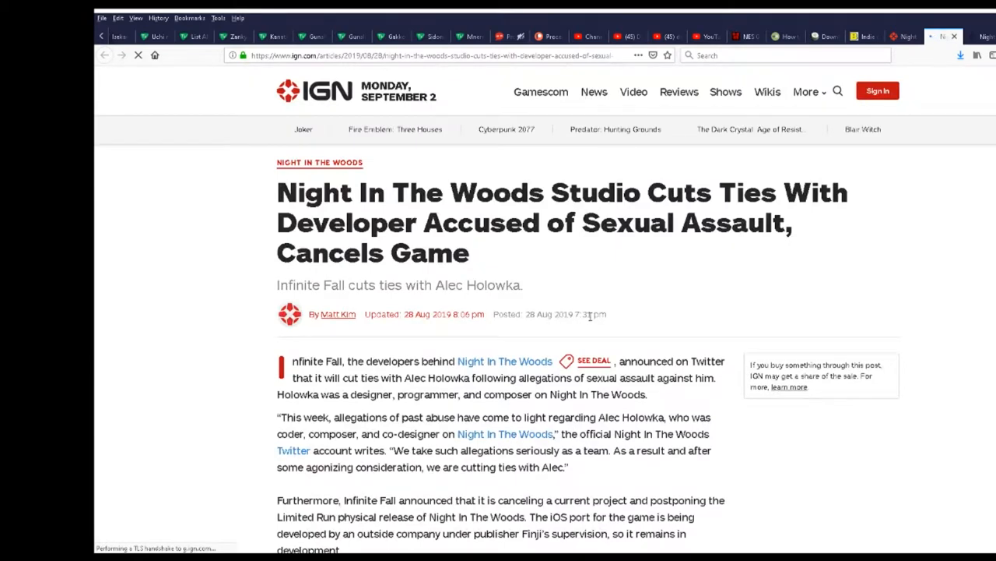
{"action": "scroll", "coordinate": [708, 345], "scroll_direction": "down", "scroll_amount": 3}
{"action": "scroll", "coordinate": [747, 321], "scroll_direction": "down", "scroll_amount": 1}
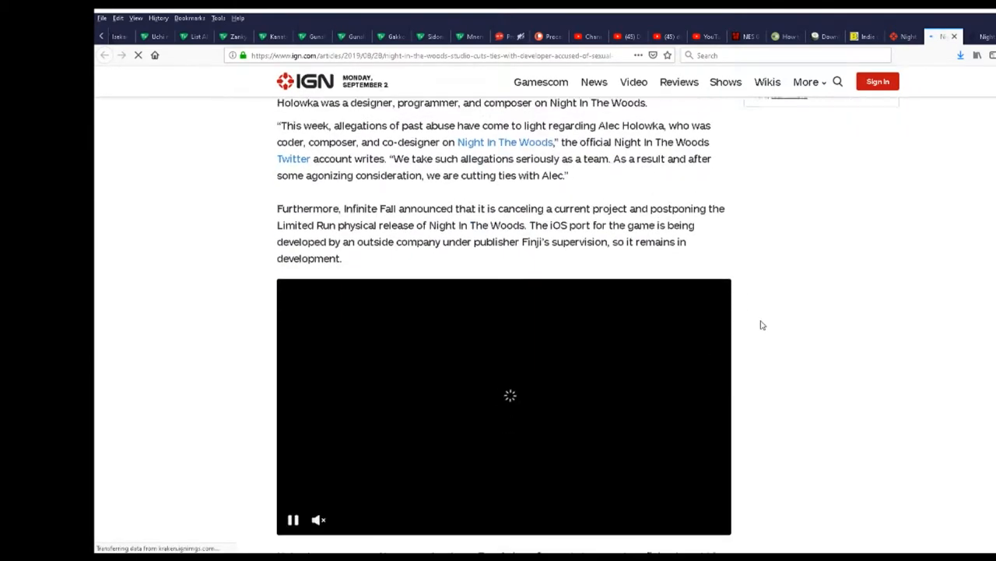
{"action": "scroll", "coordinate": [762, 319], "scroll_direction": "down", "scroll_amount": 3}
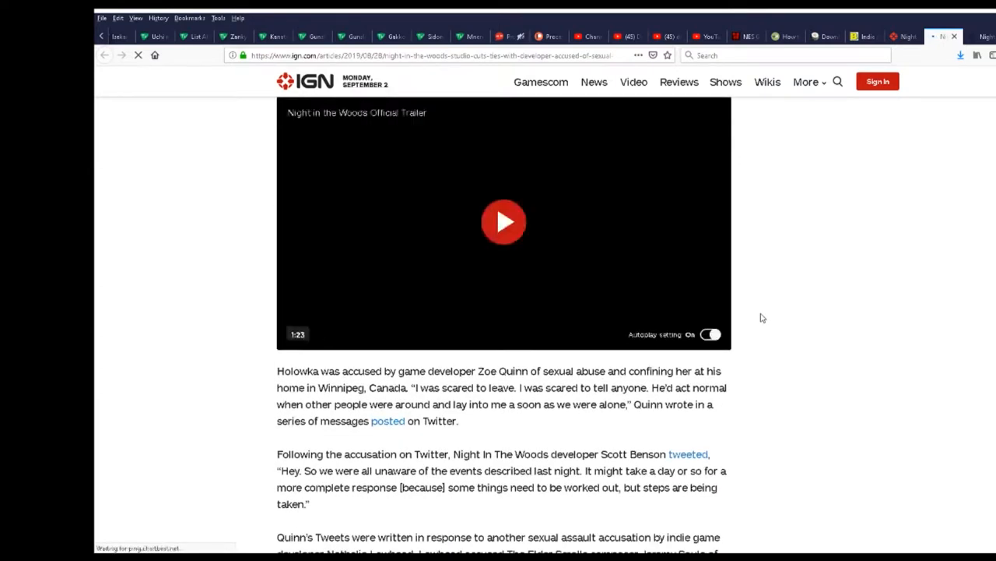
{"action": "scroll", "coordinate": [778, 304], "scroll_direction": "down", "scroll_amount": 1}
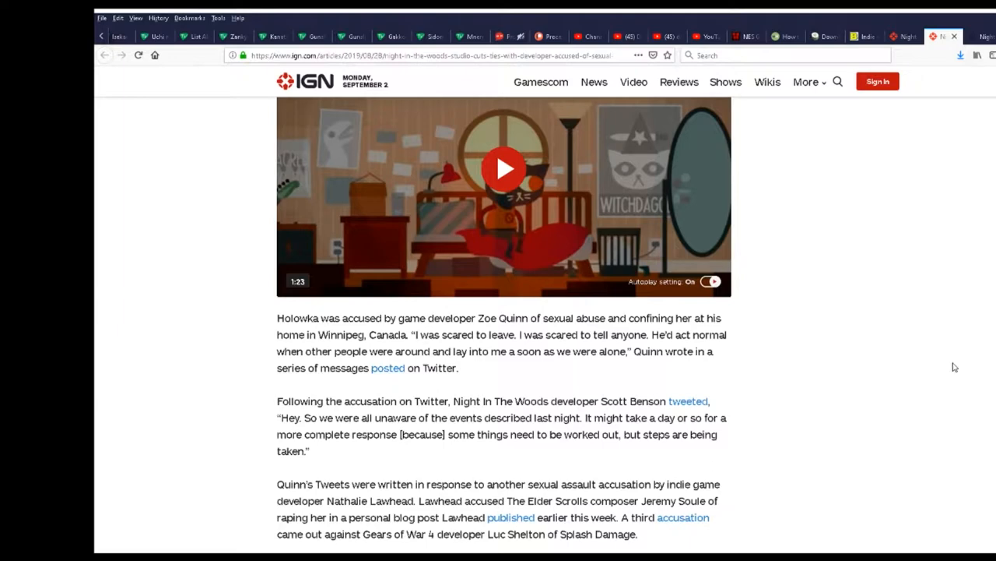
{"action": "middle_click", "coordinate": [395, 372]}
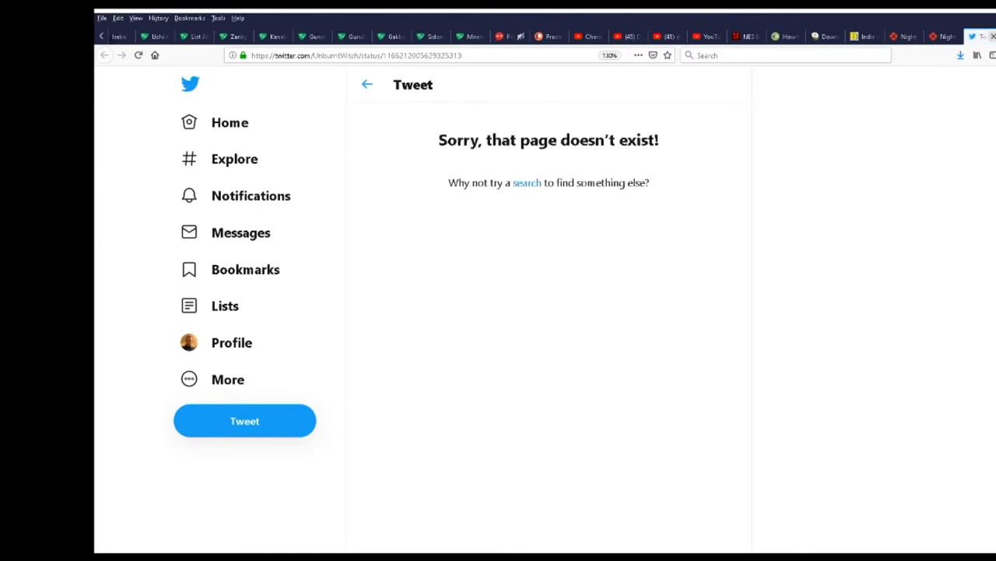
Step: Close the Twitter tabs and return to the Night in the Woods article's linked tweet
{"action": "left_click", "coordinate": [993, 36]}
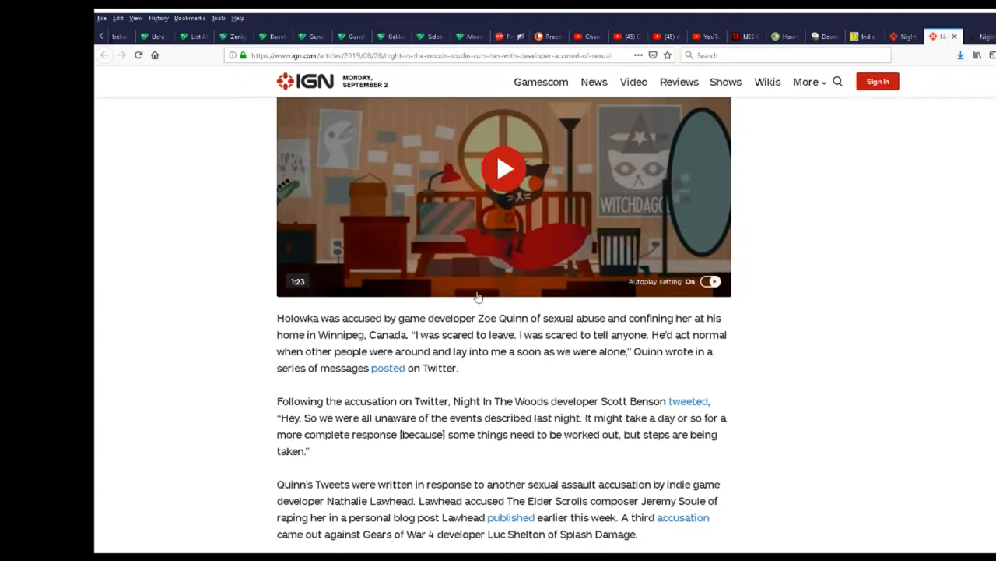
{"action": "scroll", "coordinate": [498, 309], "scroll_direction": "down", "scroll_amount": 2}
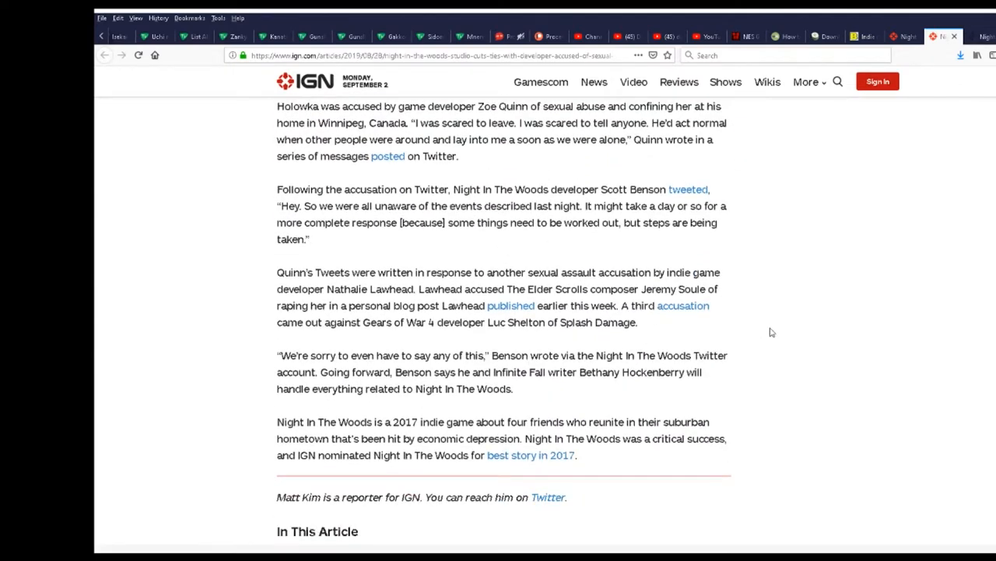
{"action": "scroll", "coordinate": [905, 337], "scroll_direction": "up", "scroll_amount": 2}
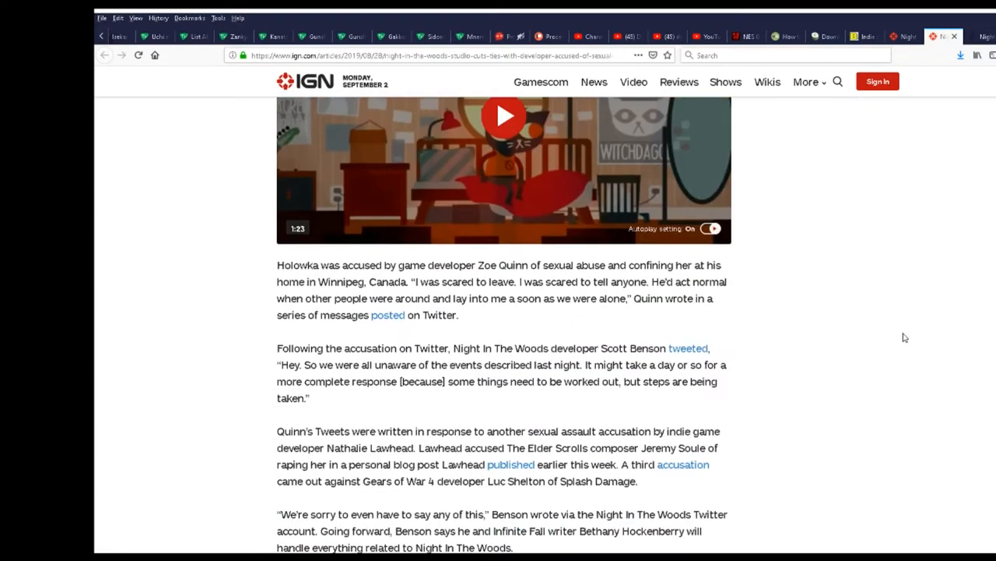
{"action": "scroll", "coordinate": [905, 338], "scroll_direction": "down", "scroll_amount": 1}
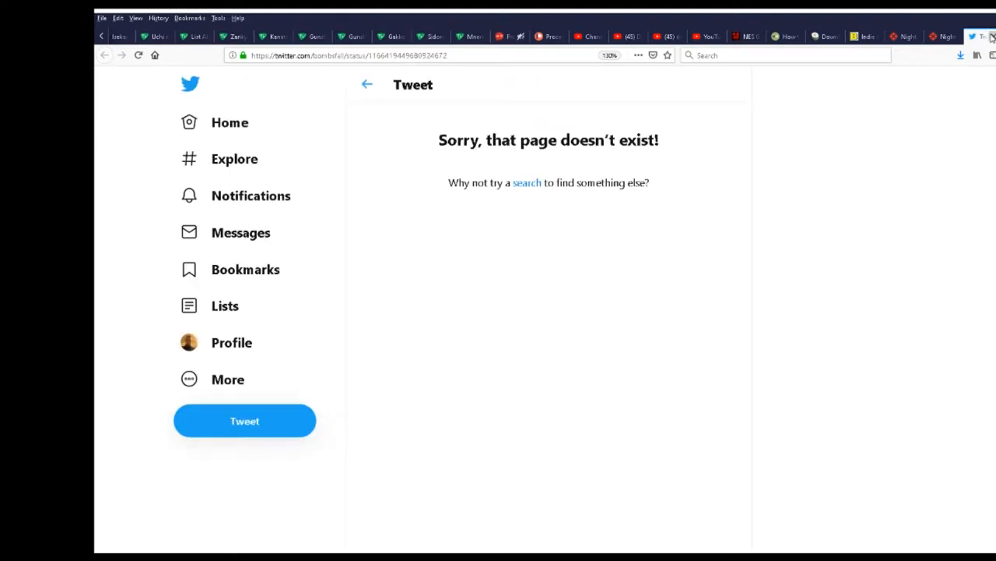
{"action": "left_click", "coordinate": [991, 37]}
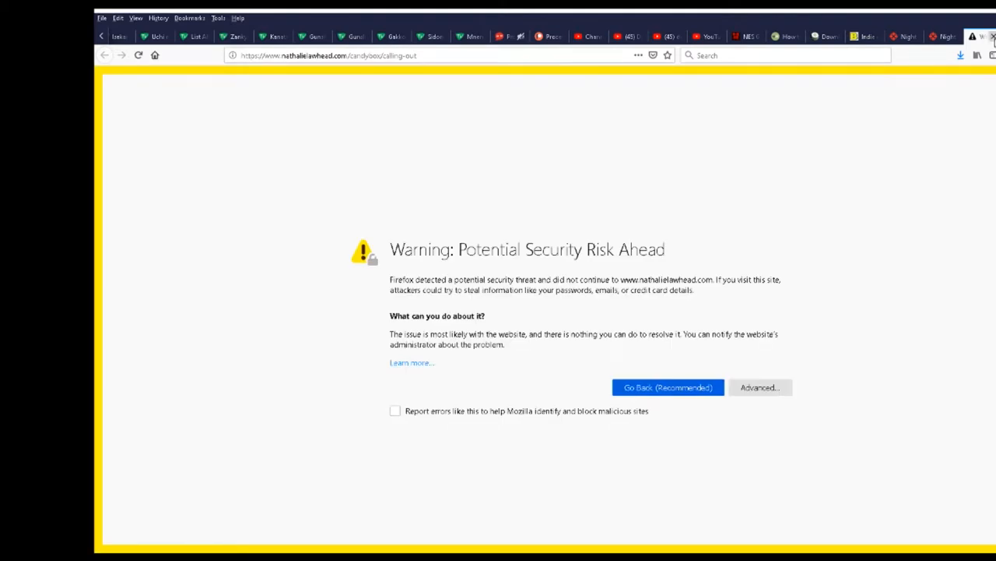
Step: Close the security warning page for Nathalie Lawhead's blog post
{"action": "left_click", "coordinate": [994, 37]}
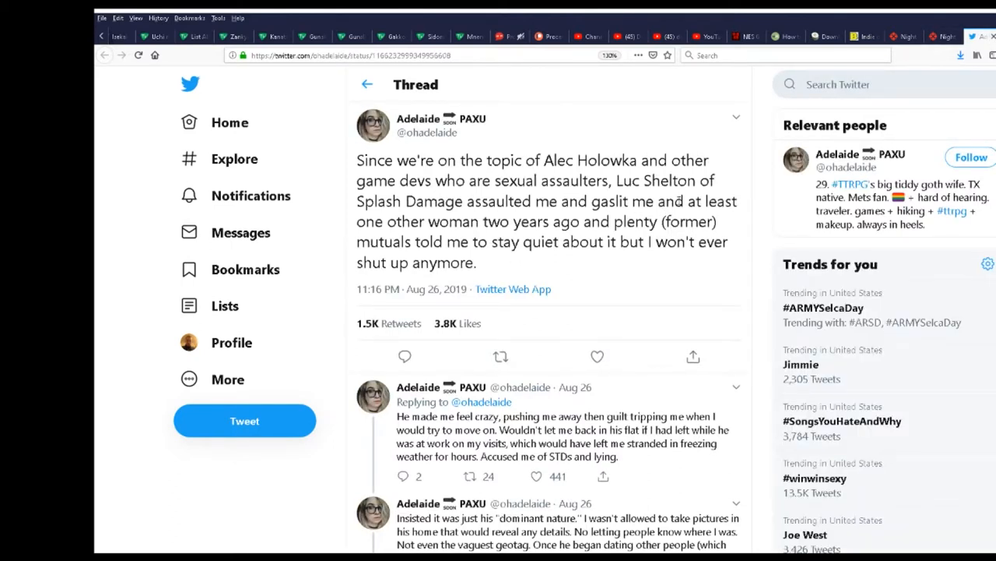
{"action": "scroll", "coordinate": [667, 193], "scroll_direction": "down", "scroll_amount": 3}
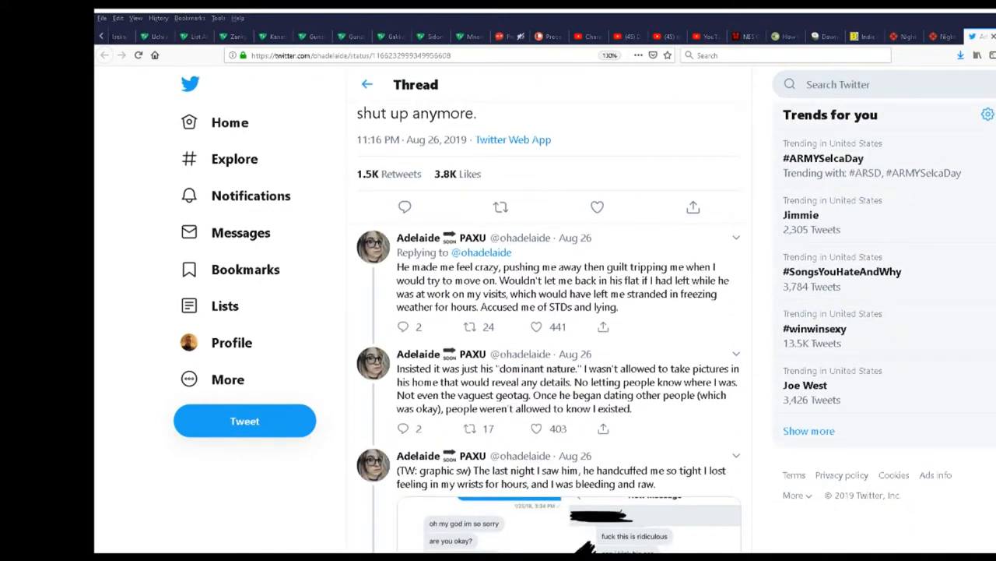
Step: Return from the Splash Damage accusation thread to the IGN article tab
{"action": "key", "text": "ctrl+shift+Tab"}
{"action": "key", "text": "ctrl+shift+Tab"}
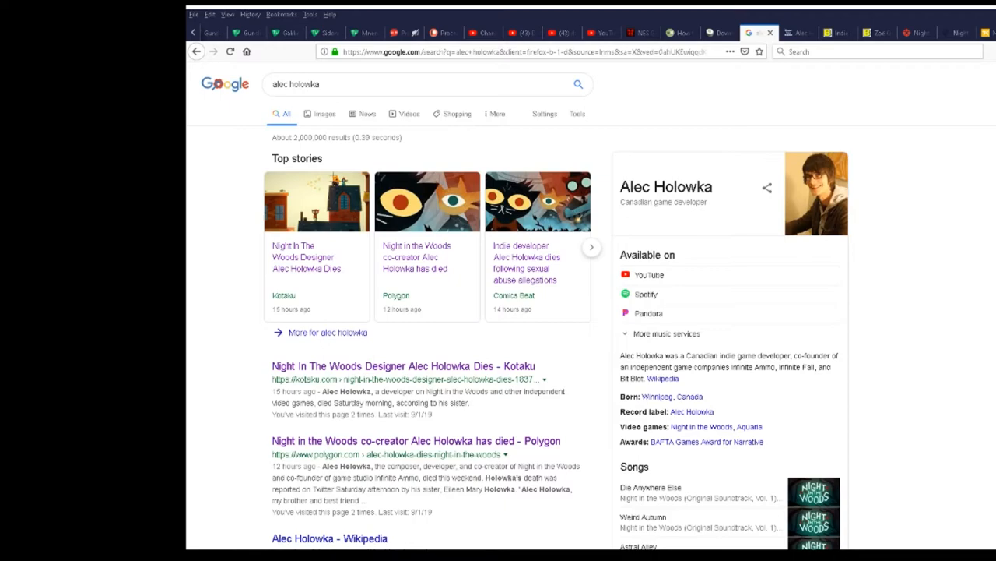
{"action": "scroll", "coordinate": [499, 311], "scroll_direction": "down", "scroll_amount": 2}
{"action": "scroll", "coordinate": [499, 311], "scroll_direction": "down", "scroll_amount": 3}
{"action": "scroll", "coordinate": [499, 311], "scroll_direction": "down", "scroll_amount": 1}
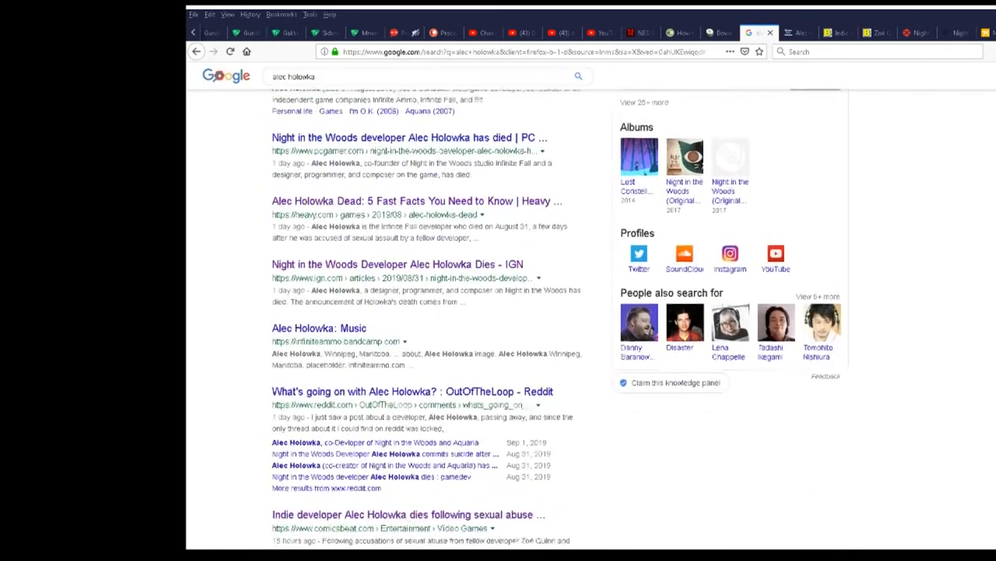
{"action": "scroll", "coordinate": [498, 311], "scroll_direction": "down", "scroll_amount": 3}
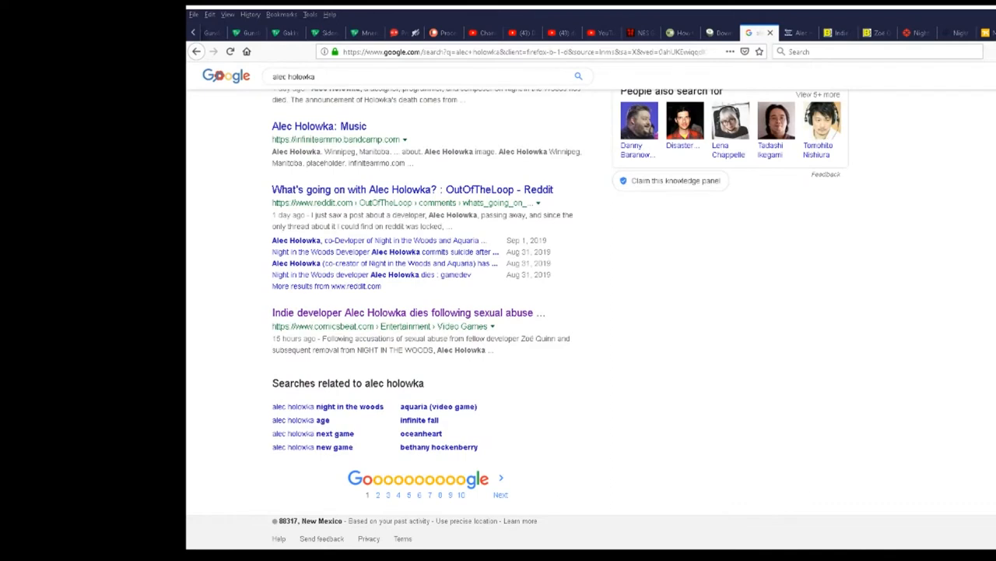
Step: Page through the second and third Google result pages, then switch to the Comics Beat and Polygon articles
{"action": "left_click", "coordinate": [382, 495]}
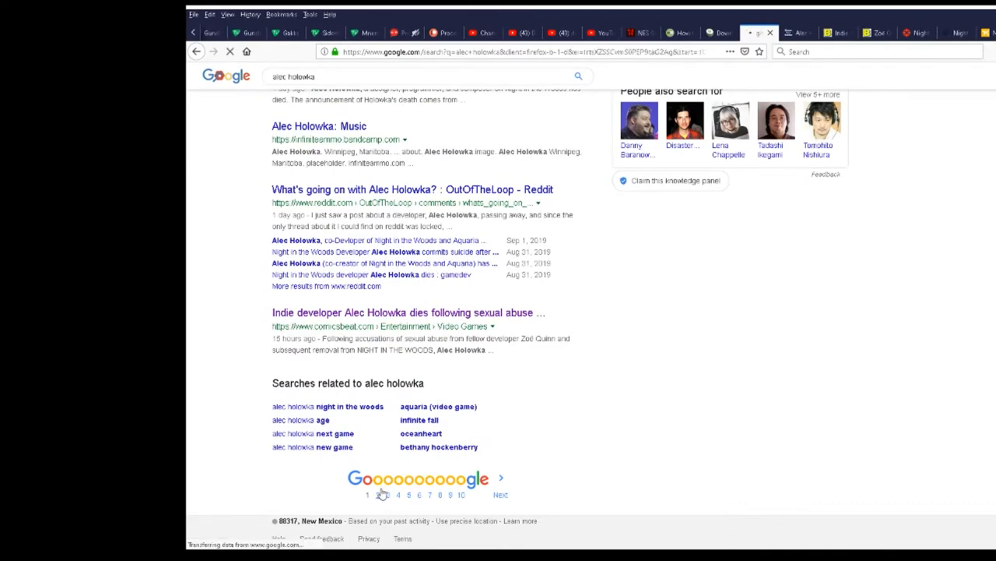
{"action": "scroll", "coordinate": [905, 312], "scroll_direction": "down", "scroll_amount": 1}
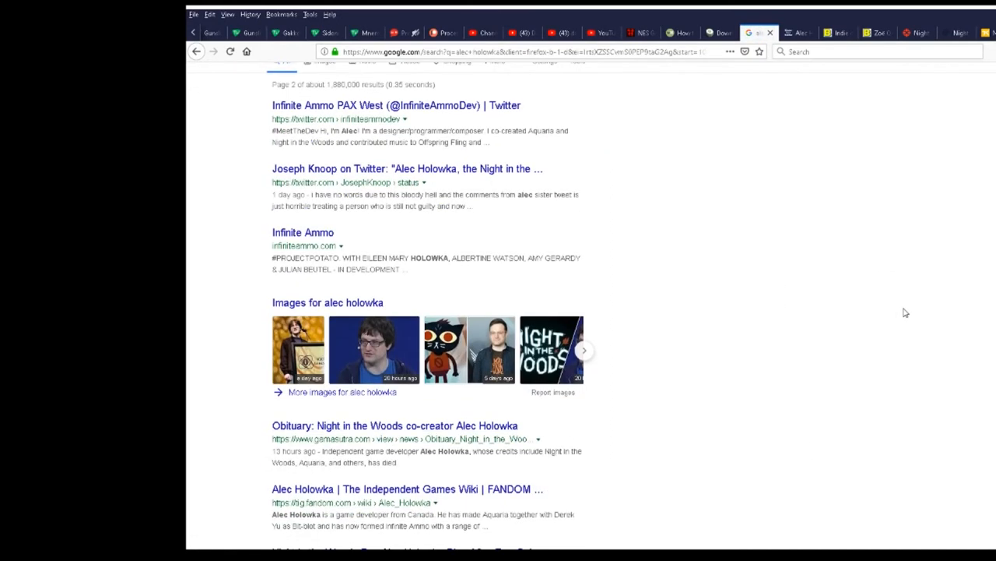
{"action": "scroll", "coordinate": [906, 312], "scroll_direction": "down", "scroll_amount": 2}
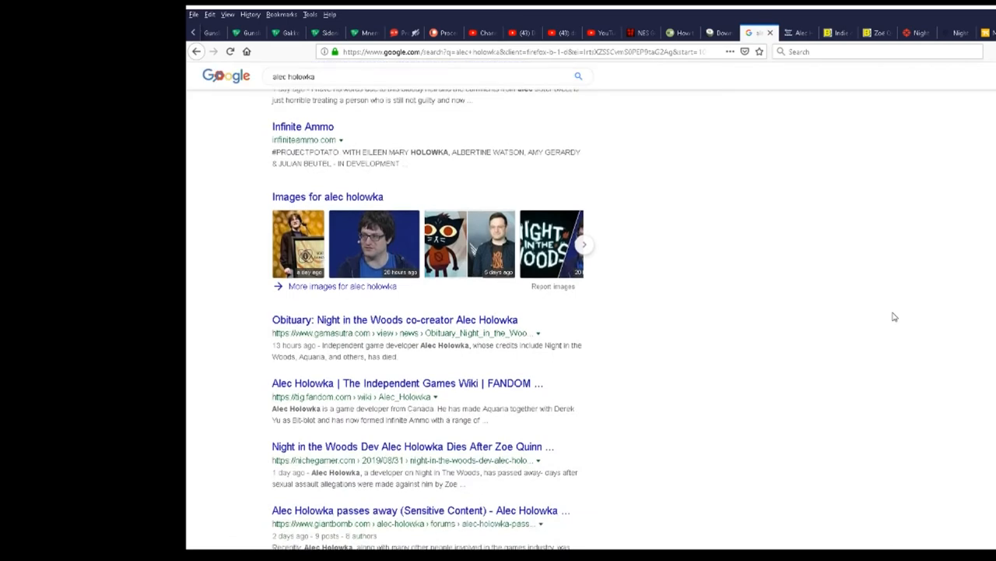
{"action": "scroll", "coordinate": [896, 316], "scroll_direction": "down", "scroll_amount": 1}
{"action": "scroll", "coordinate": [895, 316], "scroll_direction": "down", "scroll_amount": 4}
{"action": "scroll", "coordinate": [894, 315], "scroll_direction": "down", "scroll_amount": 3}
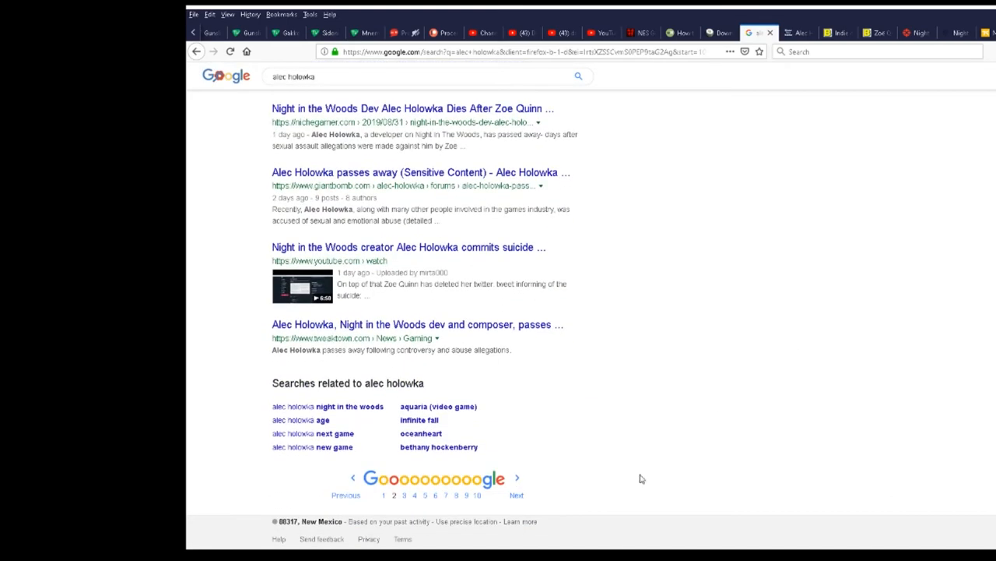
{"action": "left_click", "coordinate": [517, 478]}
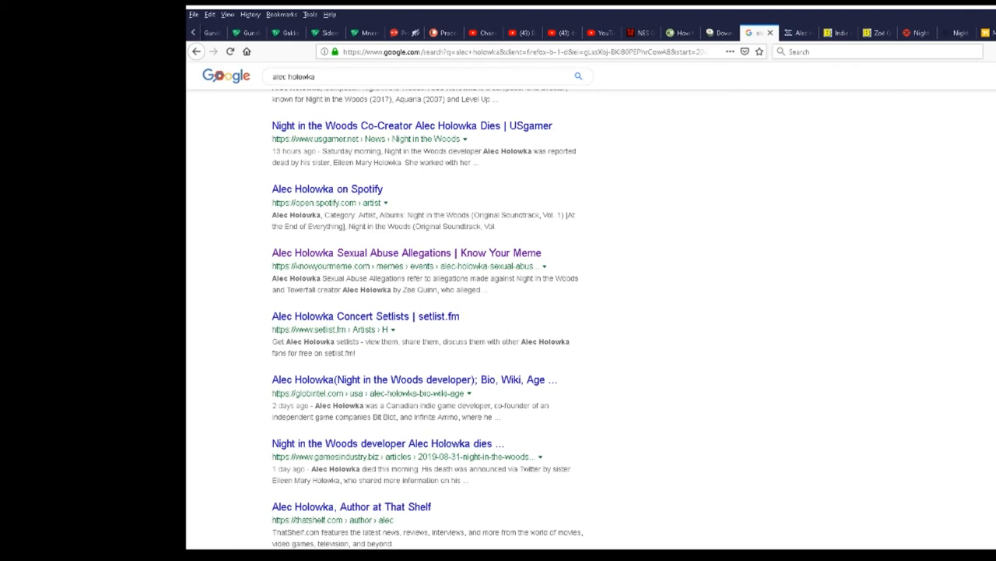
{"action": "key", "text": "ctrl+Tab"}
{"action": "key", "text": "ctrl+Tab"}
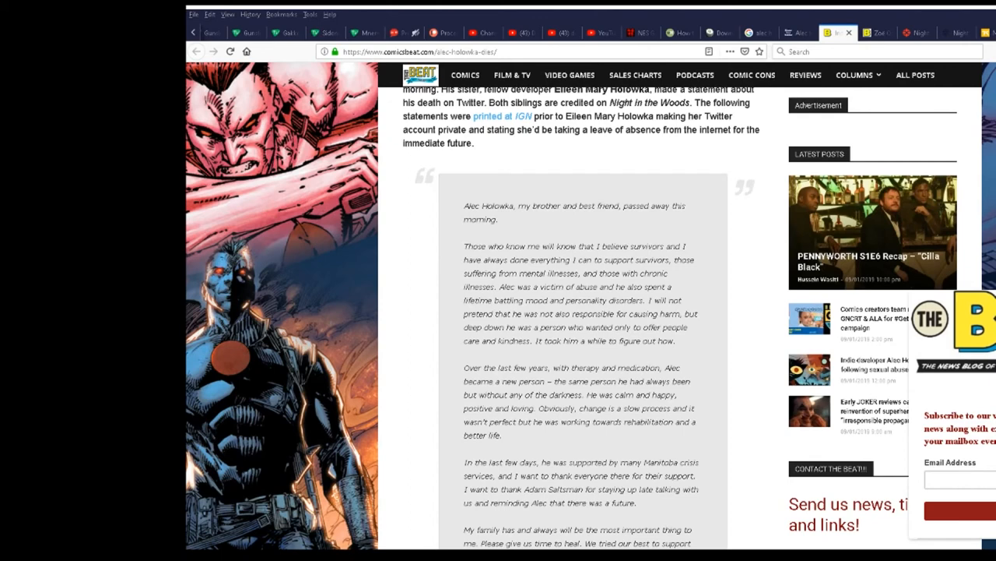
{"action": "key", "text": "ctrl+Tab"}
{"action": "key", "text": "ctrl+Tab"}
{"action": "key", "text": "ctrl+Tab"}
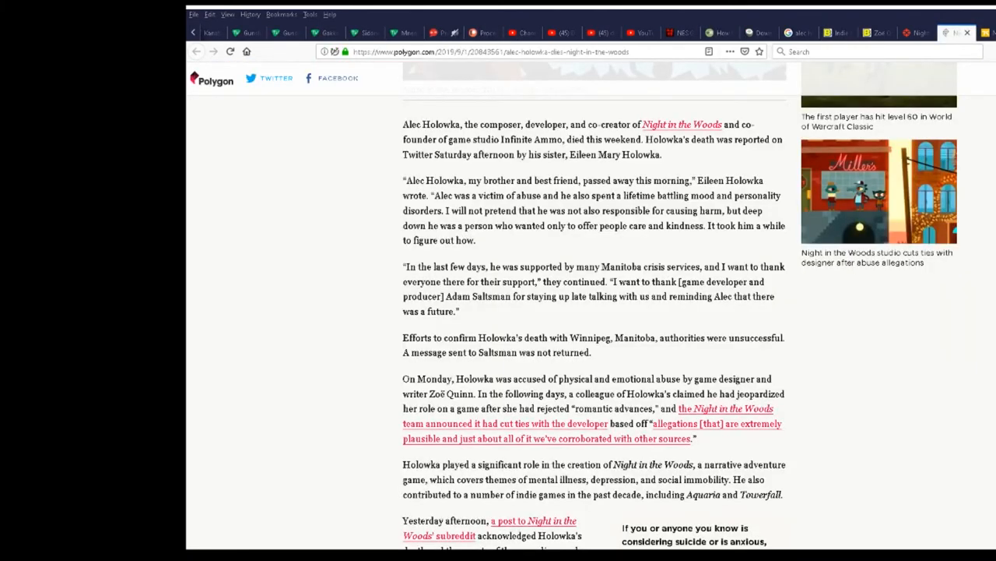